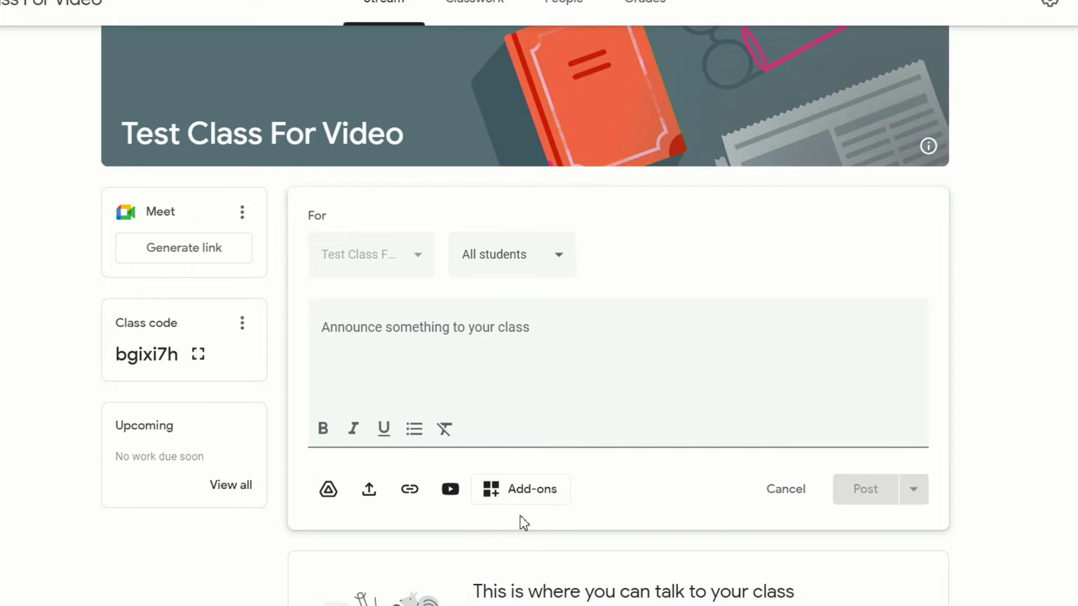
Open the Workspace Marketplace of Classroom add-ons from the announcement's Add-ons menu
{"action": "left_click", "coordinate": [523, 501]}
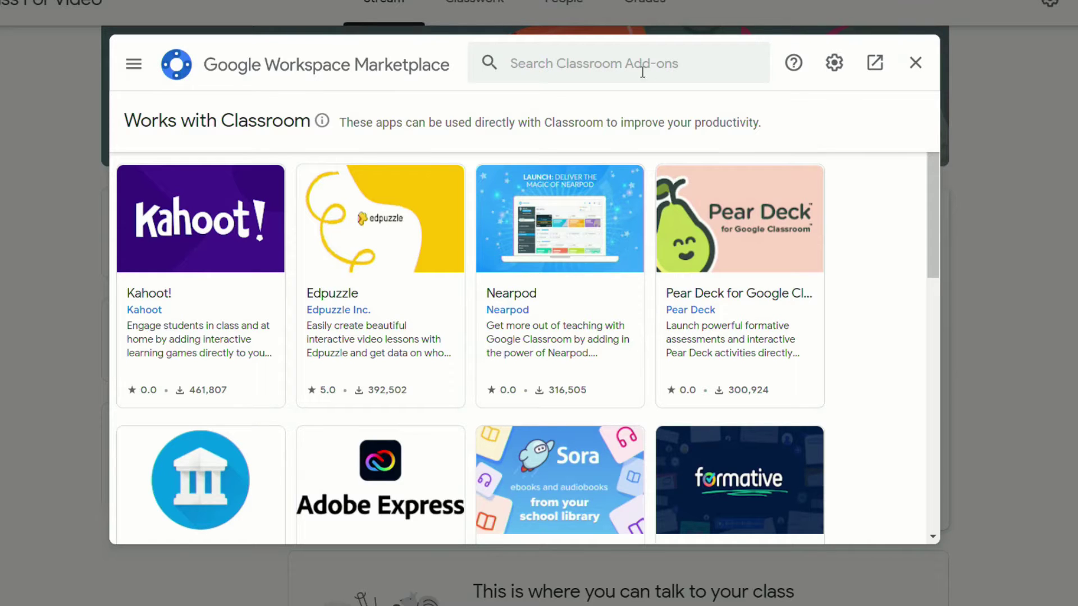
Browse the Marketplace navigation menu's Top charts and Categories, such as Education
{"action": "left_click", "coordinate": [588, 57]}
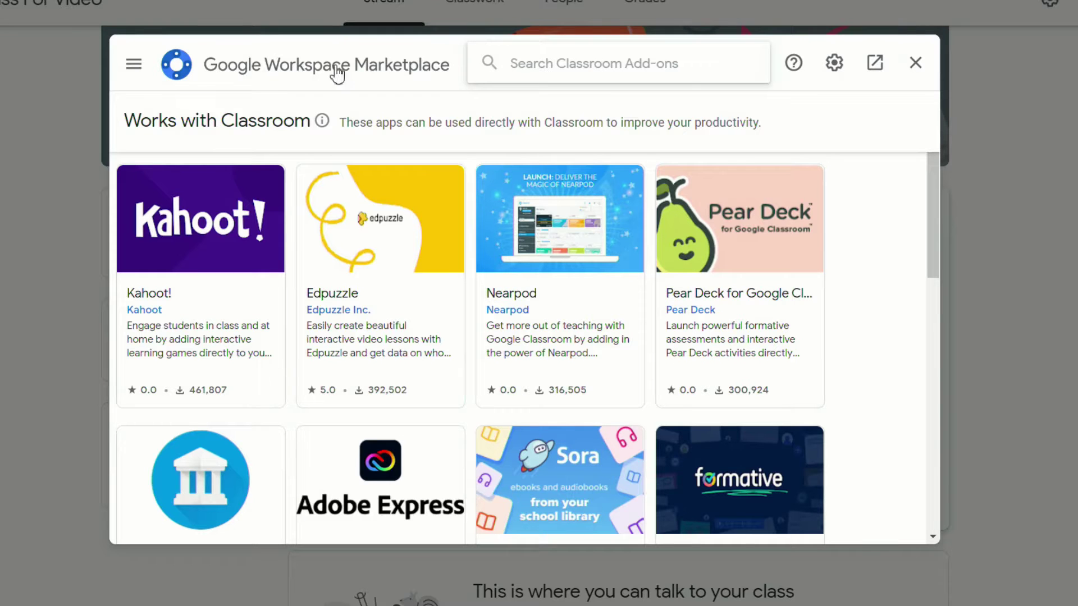
{"action": "left_click", "coordinate": [134, 65]}
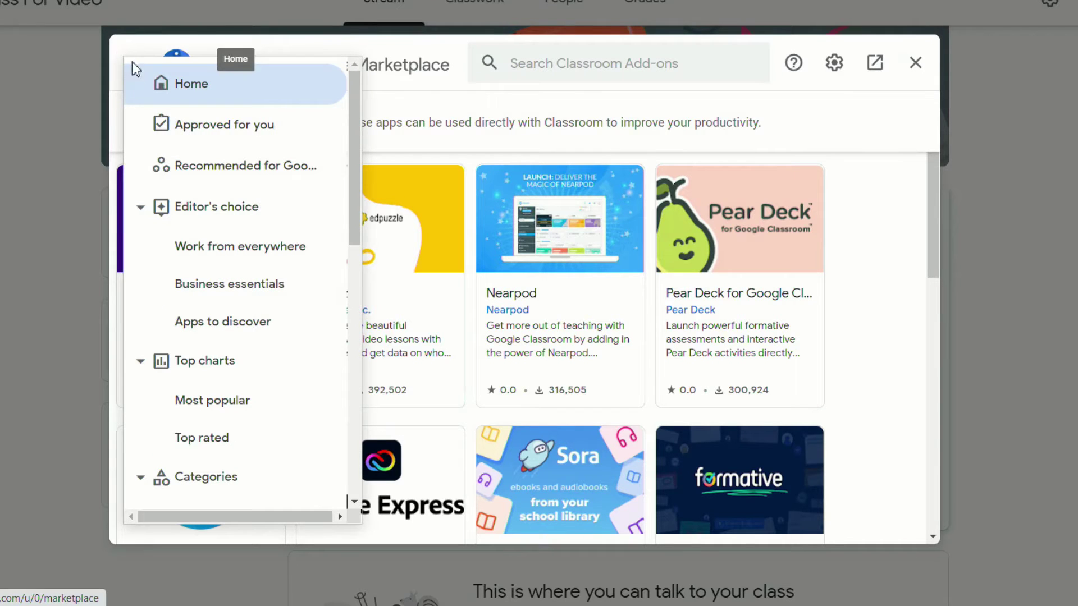
{"action": "scroll", "coordinate": [226, 181], "scroll_direction": "down", "scroll_amount": 2}
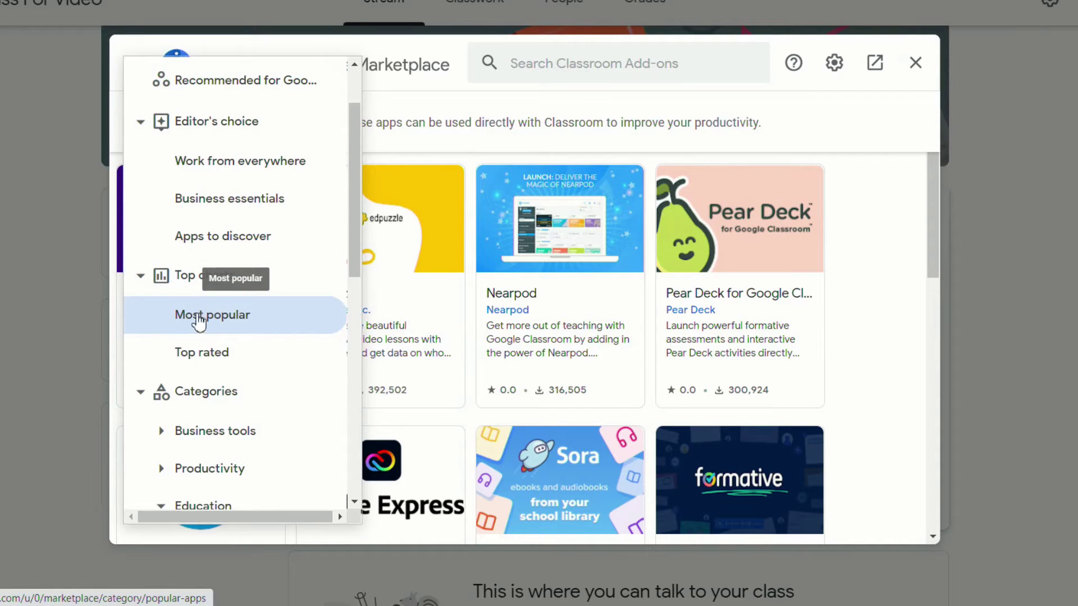
{"action": "scroll", "coordinate": [186, 369], "scroll_direction": "down", "scroll_amount": 4}
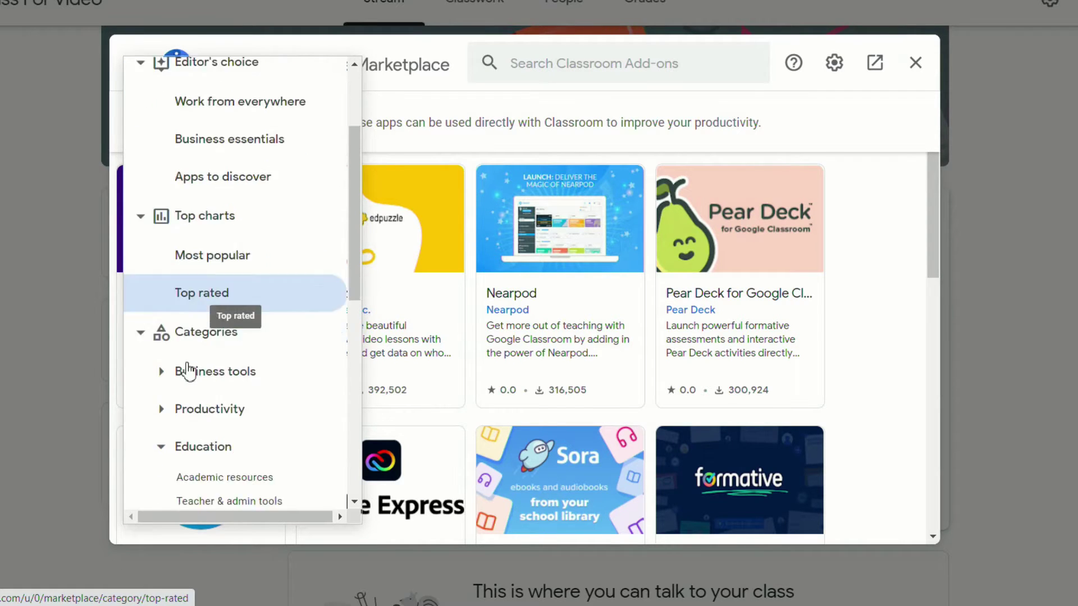
{"action": "left_click", "coordinate": [141, 221]}
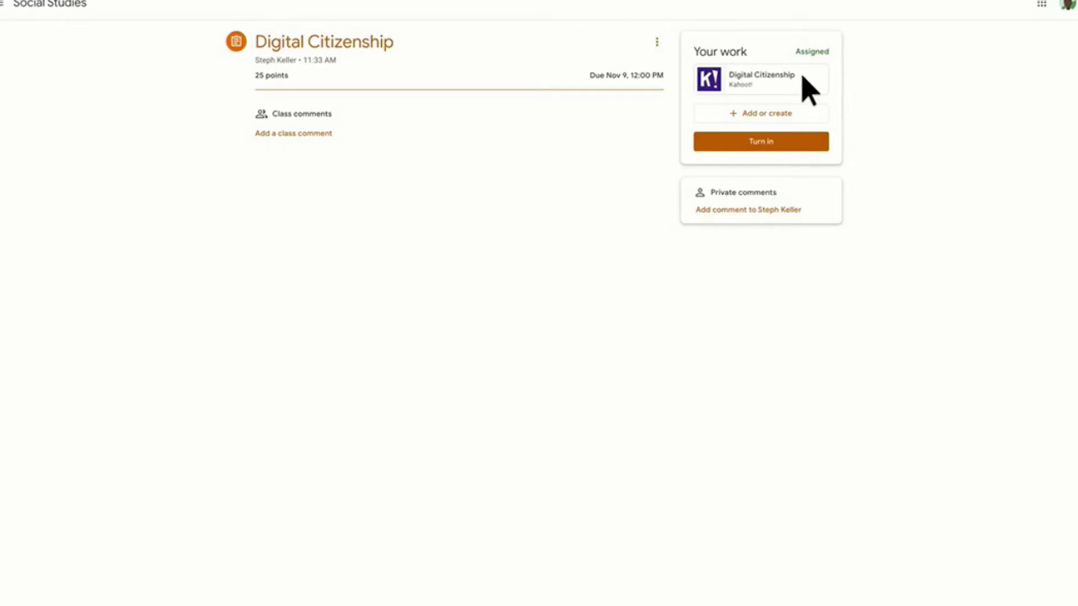
Join the Kahoot Digital Citizenship game with a nickname and answer 'Internet'
{"action": "left_click", "coordinate": [803, 79]}
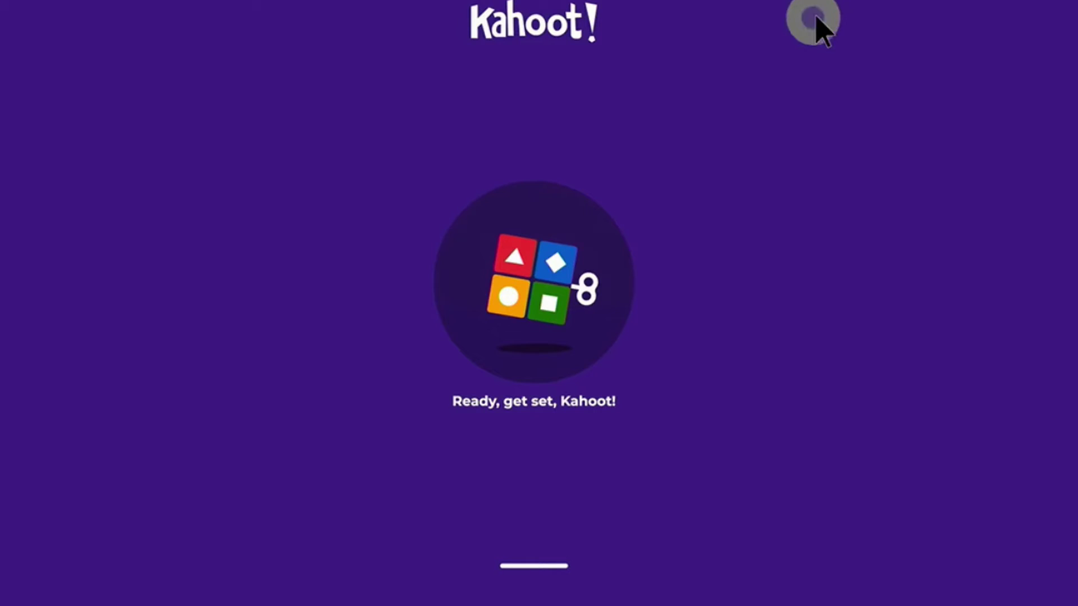
{"action": "left_click", "coordinate": [743, 359]}
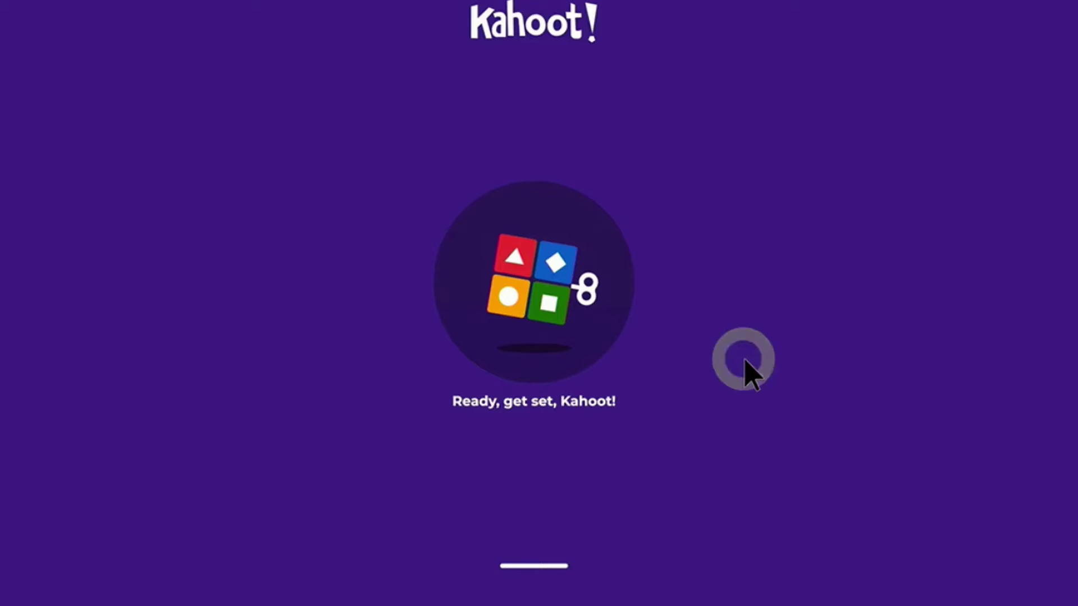
{"action": "left_click", "coordinate": [531, 567]}
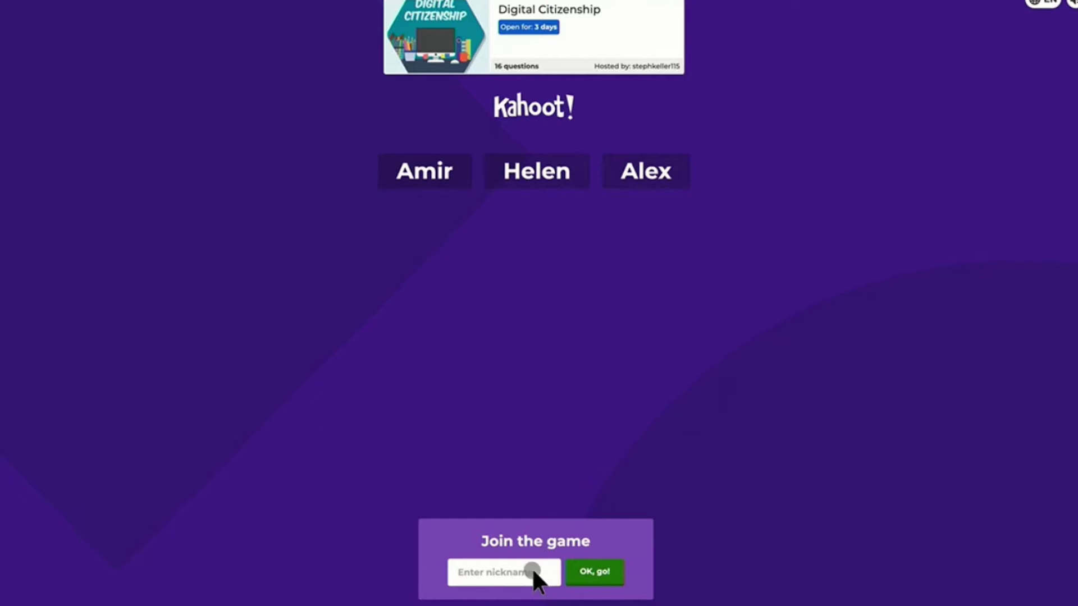
{"action": "type", "text": "Rajen"}
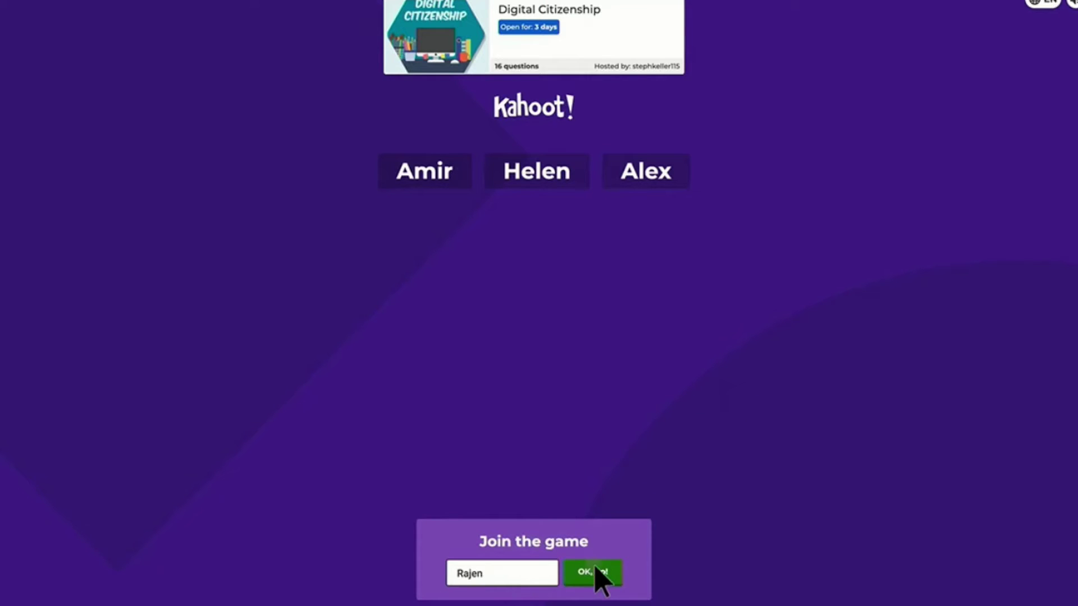
{"action": "left_click", "coordinate": [593, 571]}
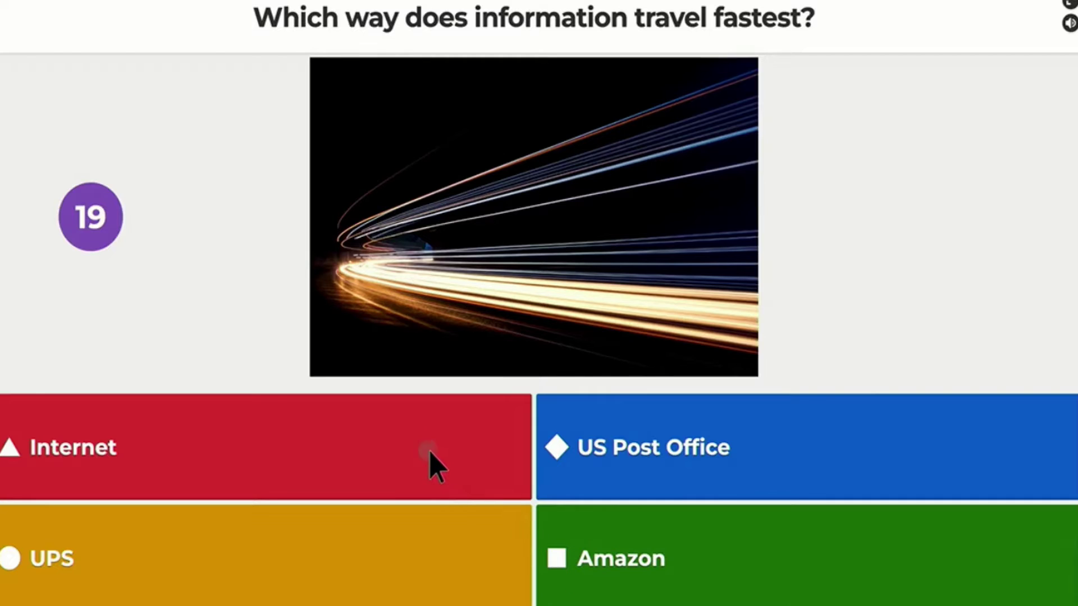
{"action": "left_click", "coordinate": [431, 454]}
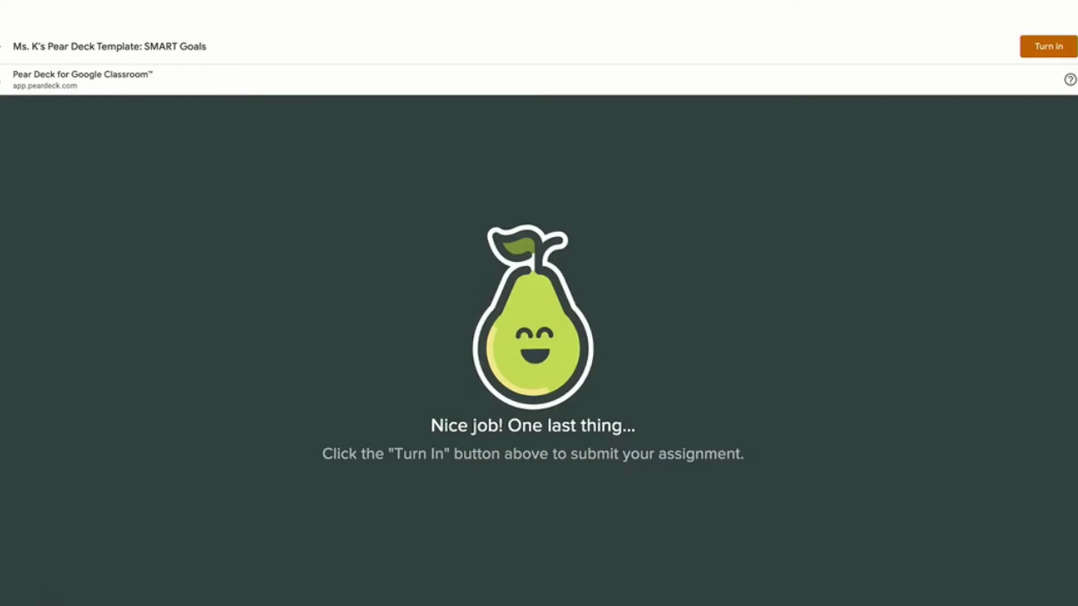
Turn in the completed Pear Deck SMART Goals assignment
{"action": "left_click", "coordinate": [1033, 49]}
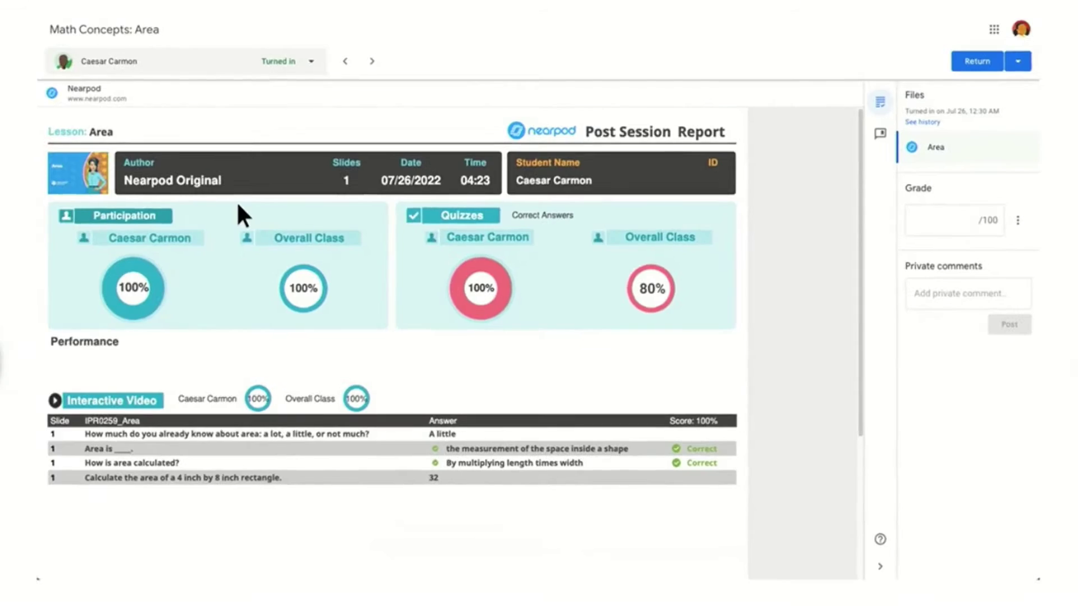
Grade the Nearpod Area report 100/100, comment 'nice work!', and return it
{"action": "left_click", "coordinate": [898, 190]}
{"action": "type", "text": "100"}
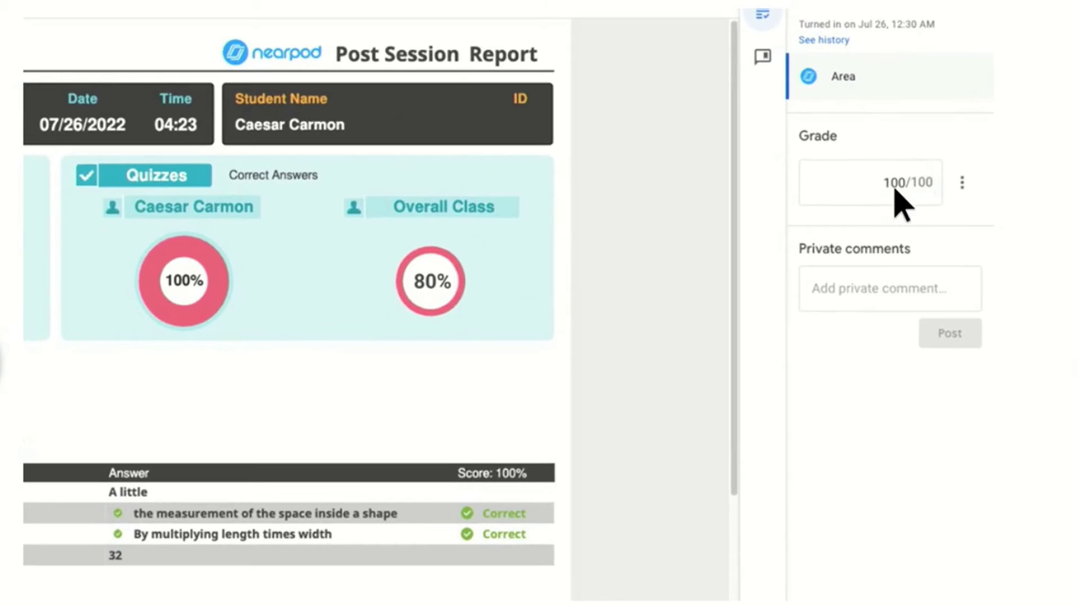
{"action": "left_click", "coordinate": [964, 288]}
{"action": "type", "text": "nice work!"}
{"action": "left_click", "coordinate": [969, 331]}
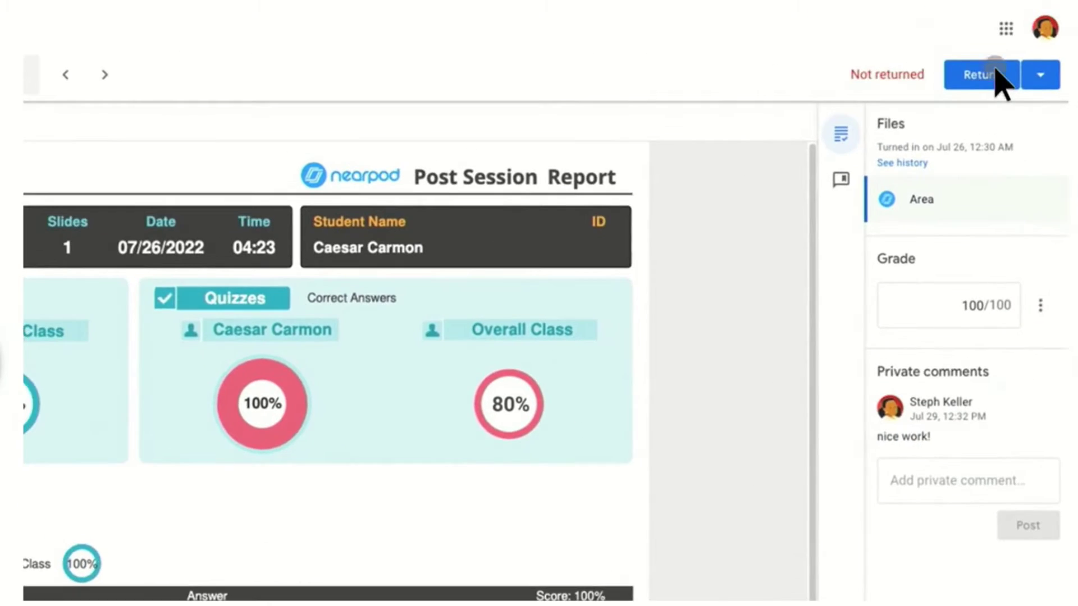
{"action": "left_click", "coordinate": [1004, 72]}
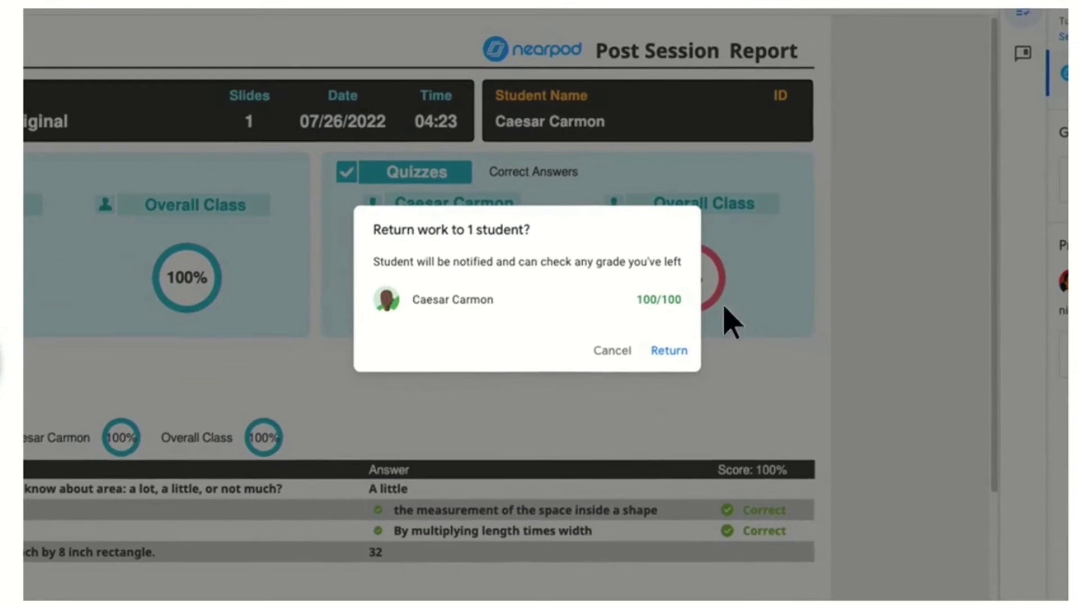
{"action": "left_click", "coordinate": [497, 470]}
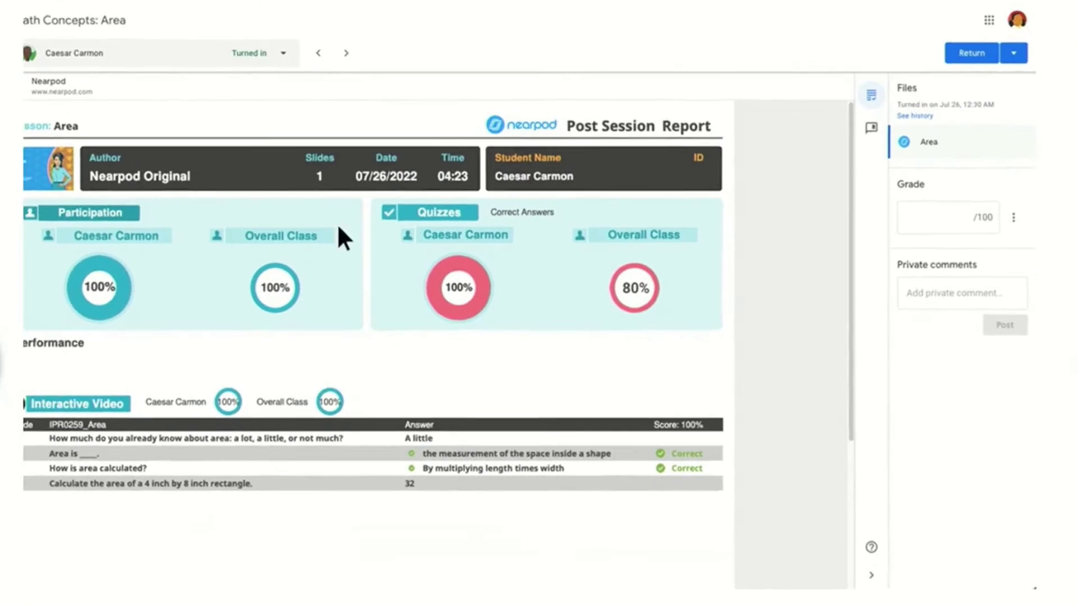
Post another 'nice work!' private comment on the returned Nearpod work
{"action": "left_click", "coordinate": [996, 233]}
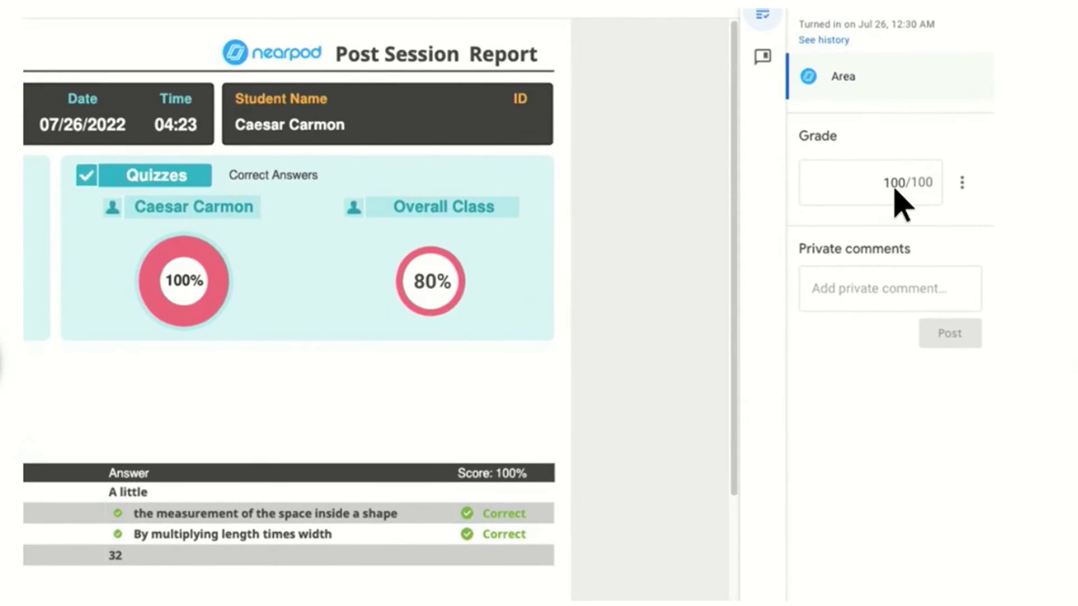
{"action": "left_click", "coordinate": [964, 286]}
{"action": "type", "text": "nice work!"}
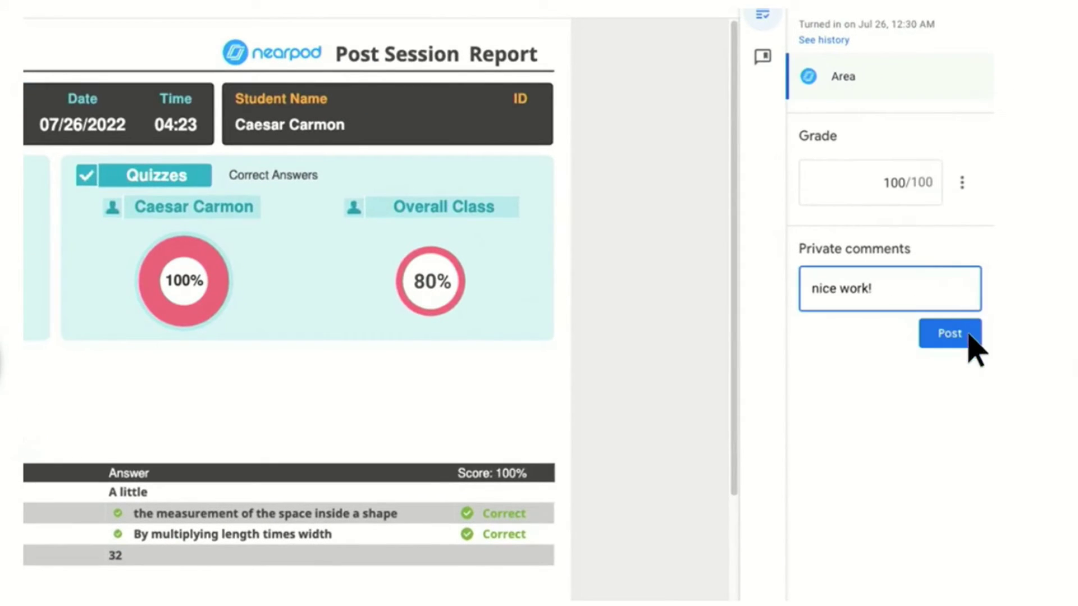
{"action": "left_click", "coordinate": [950, 333]}
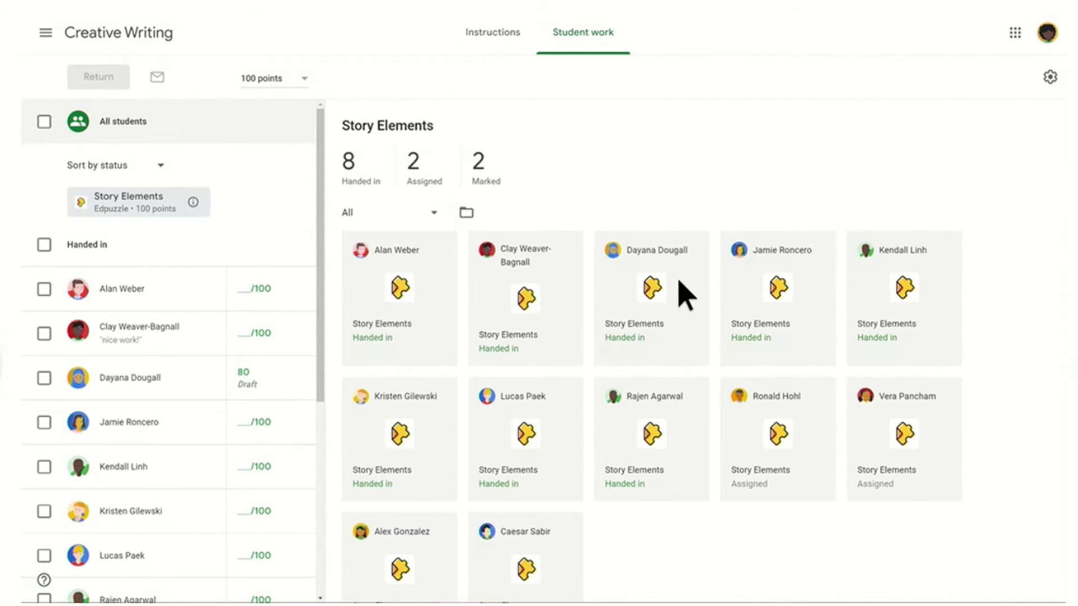
Paste a rewatch-the-video comment on the Story Elements work and return it at 80/100
{"action": "left_click", "coordinate": [678, 281]}
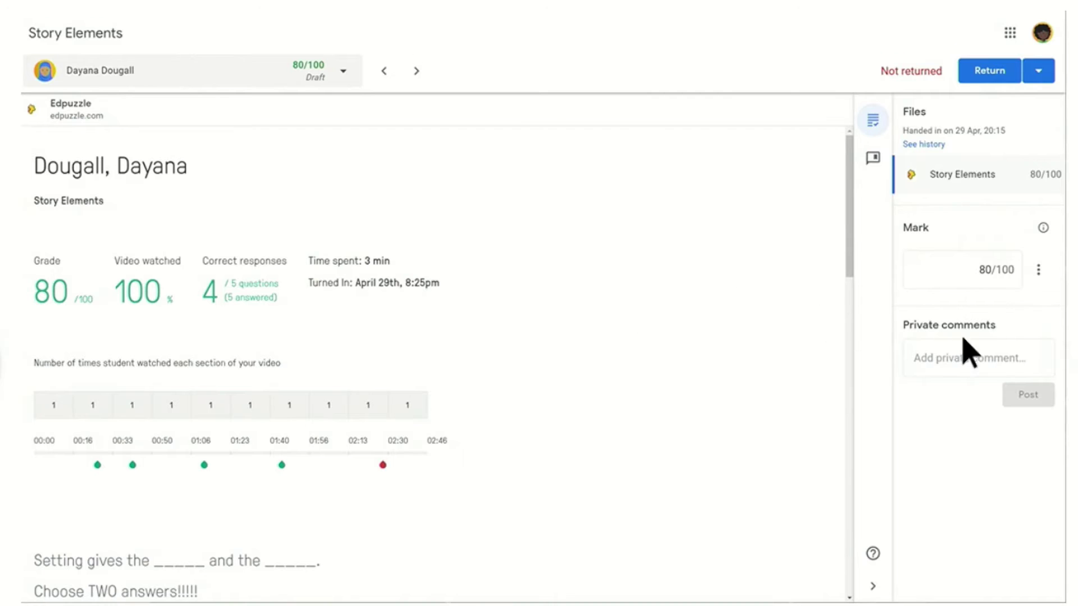
{"action": "left_click", "coordinate": [1045, 366]}
{"action": "type", "text": "Don't forget that you can always rewatch sections of the video if you are not sure of the answer."}
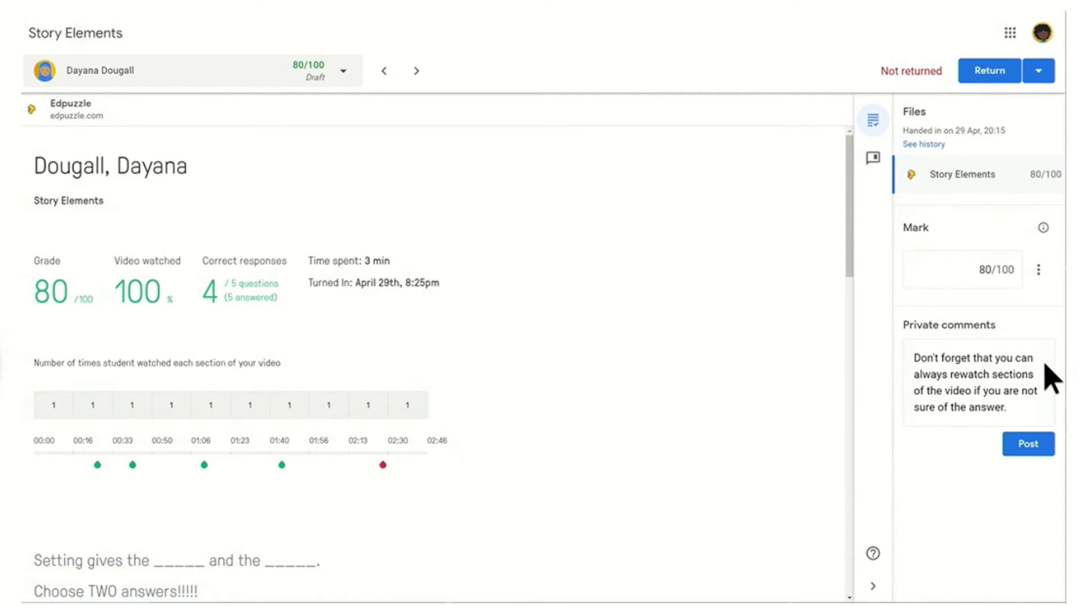
{"action": "left_click", "coordinate": [1046, 446]}
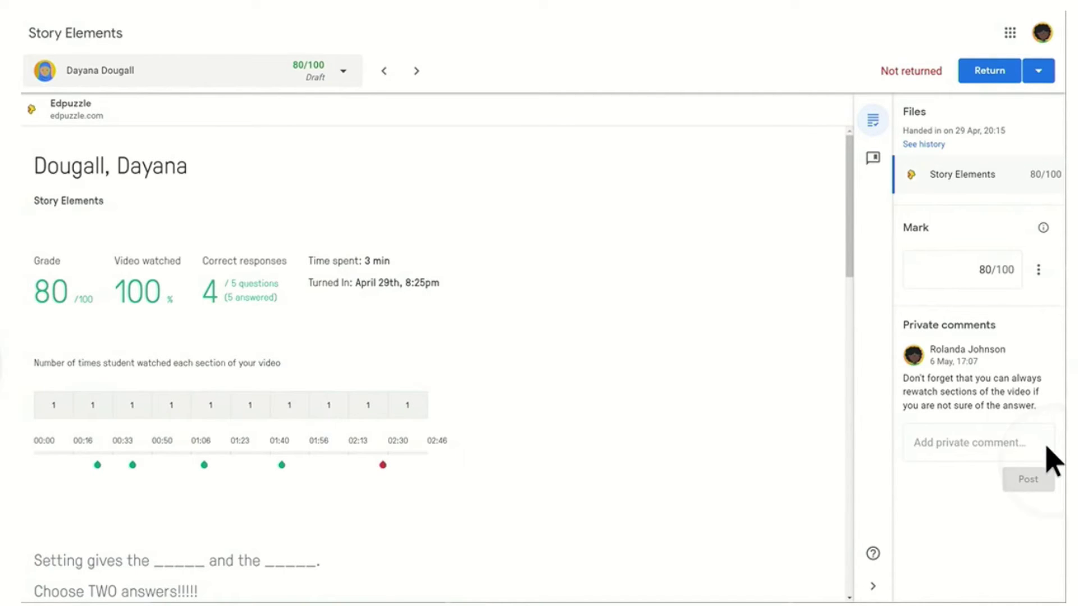
{"action": "left_click", "coordinate": [1015, 70]}
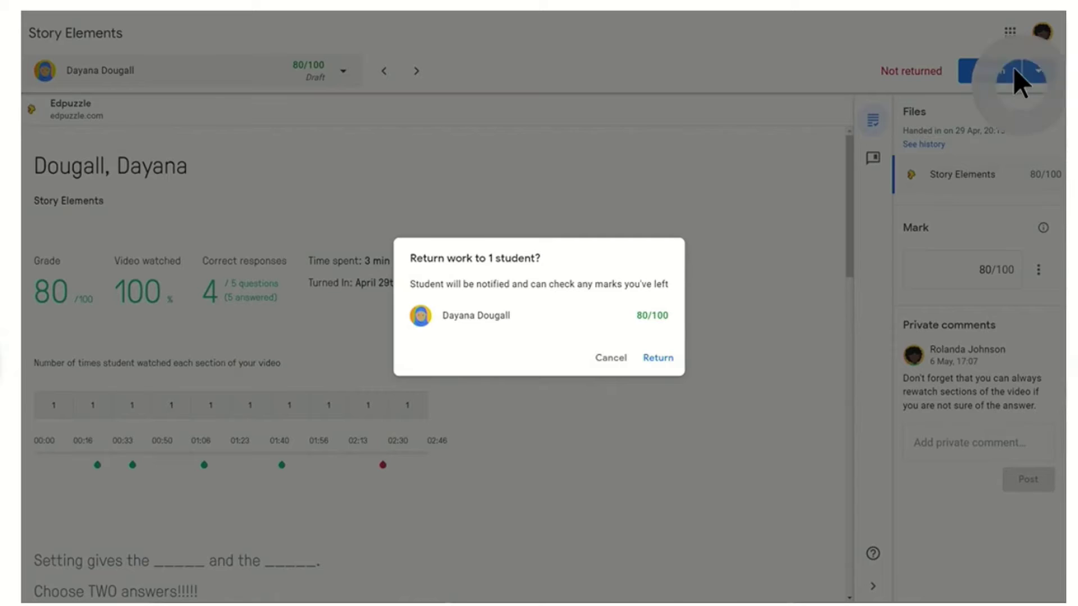
{"action": "left_click", "coordinate": [662, 363]}
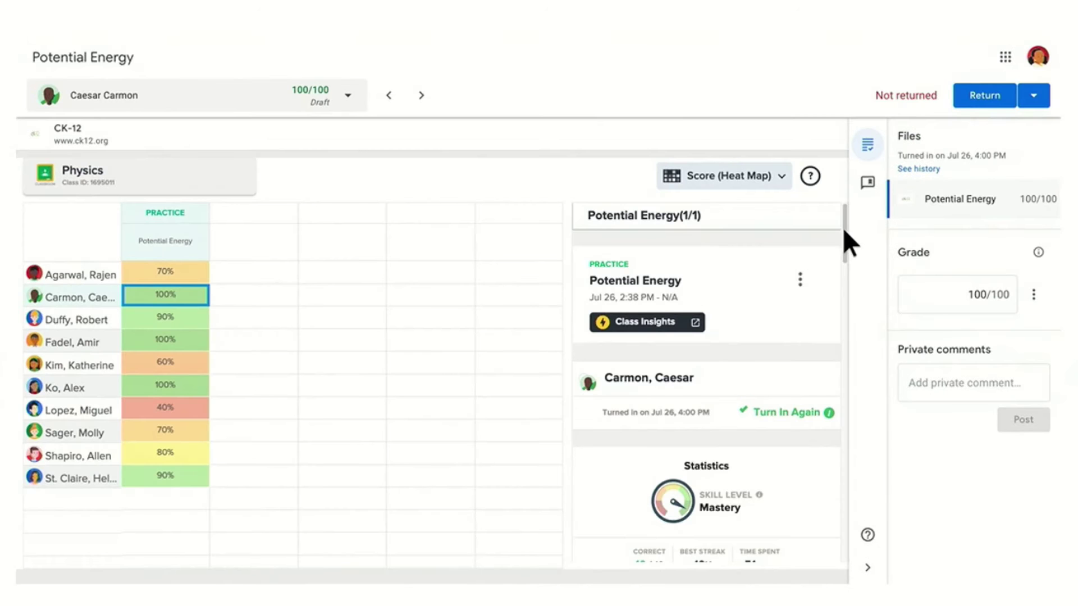
{"action": "mouse_move", "coordinate": [844, 228]}
{"action": "left_mouse_down"}
{"action": "mouse_move", "coordinate": [843, 458]}
{"action": "mouse_move", "coordinate": [843, 220]}
{"action": "left_mouse_up"}
View Potential Energy class insights and check one student's skill-versus-engagement dot
{"action": "left_click", "coordinate": [655, 327]}
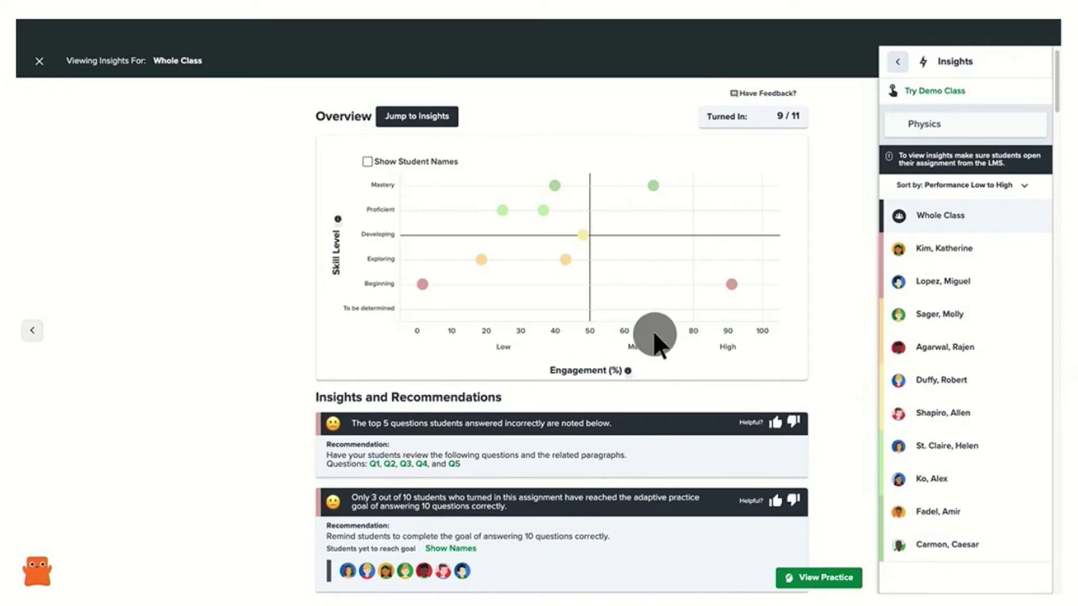
{"action": "left_click", "coordinate": [543, 210]}
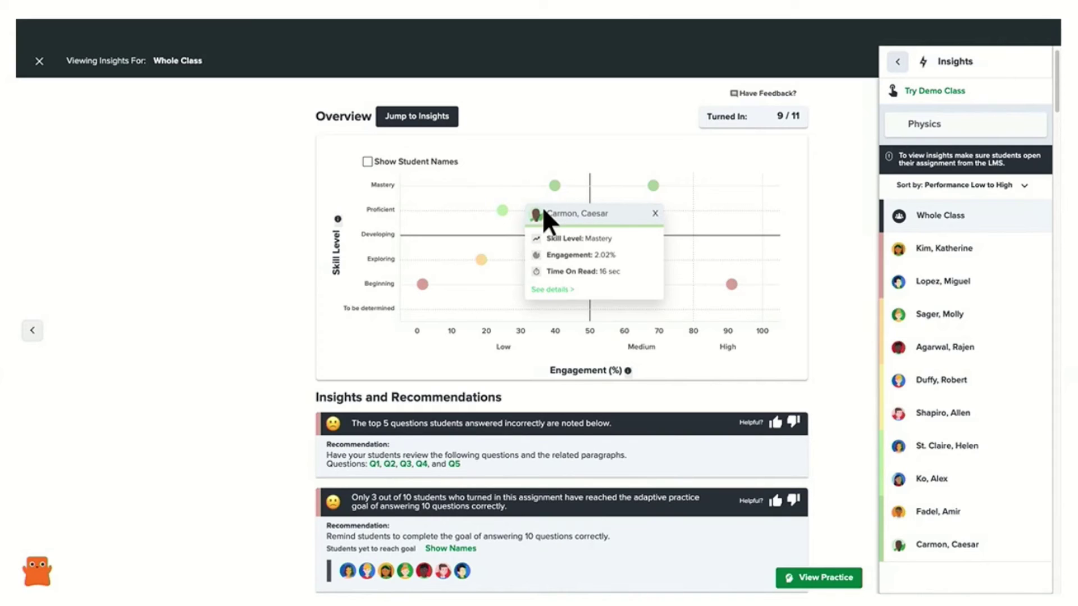
{"action": "left_click", "coordinate": [654, 213]}
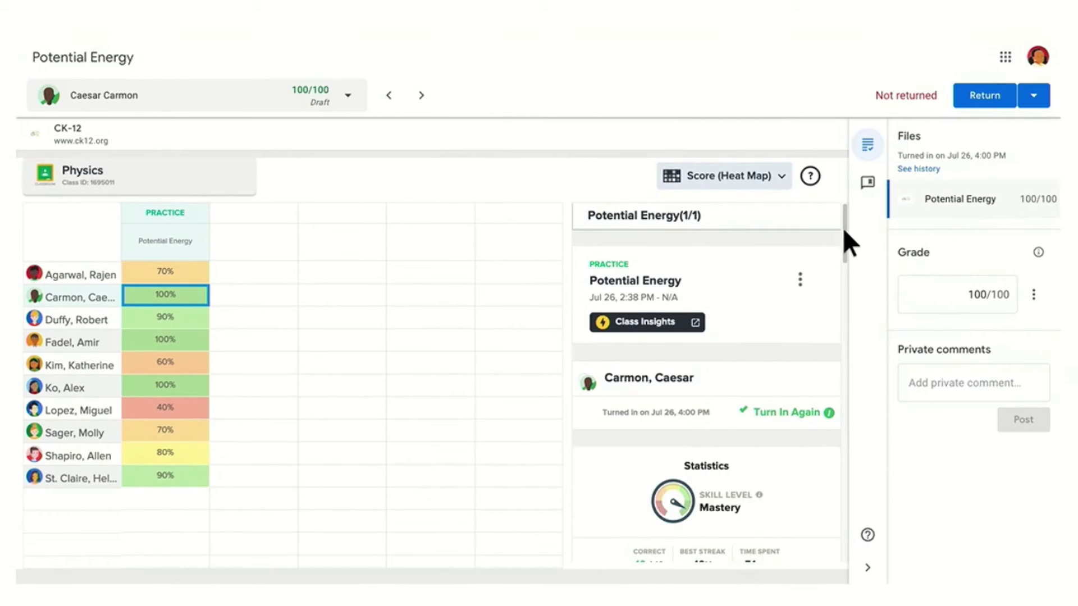
{"action": "mouse_move", "coordinate": [844, 229]}
{"action": "left_mouse_down"}
{"action": "mouse_move", "coordinate": [844, 458]}
{"action": "mouse_move", "coordinate": [844, 221]}
{"action": "left_mouse_up"}
Reopen the class insights and inspect that student's chart dot again
{"action": "left_click", "coordinate": [652, 322]}
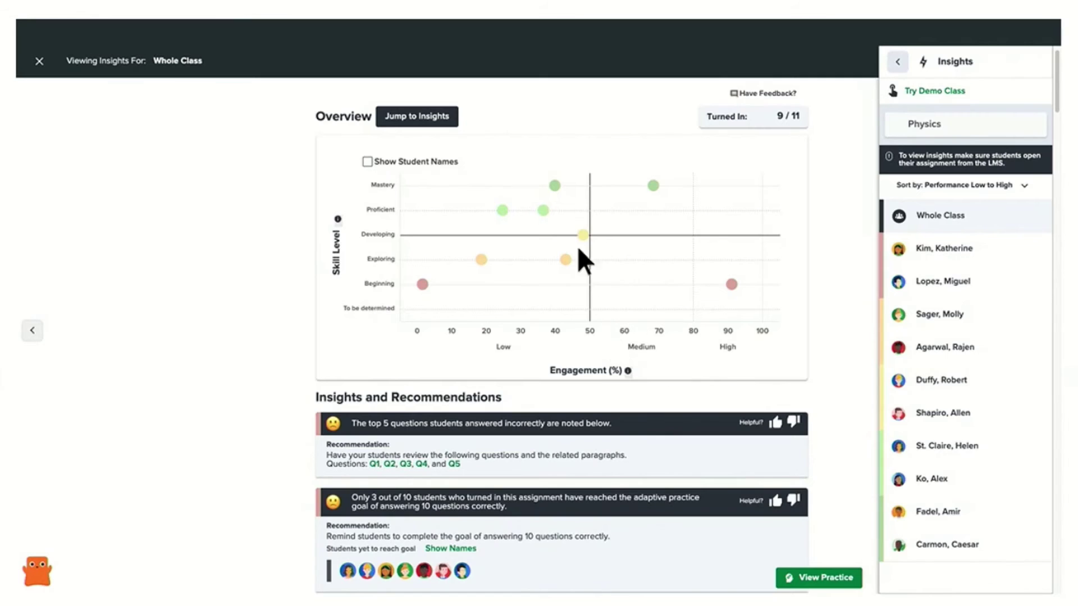
{"action": "left_click", "coordinate": [543, 211]}
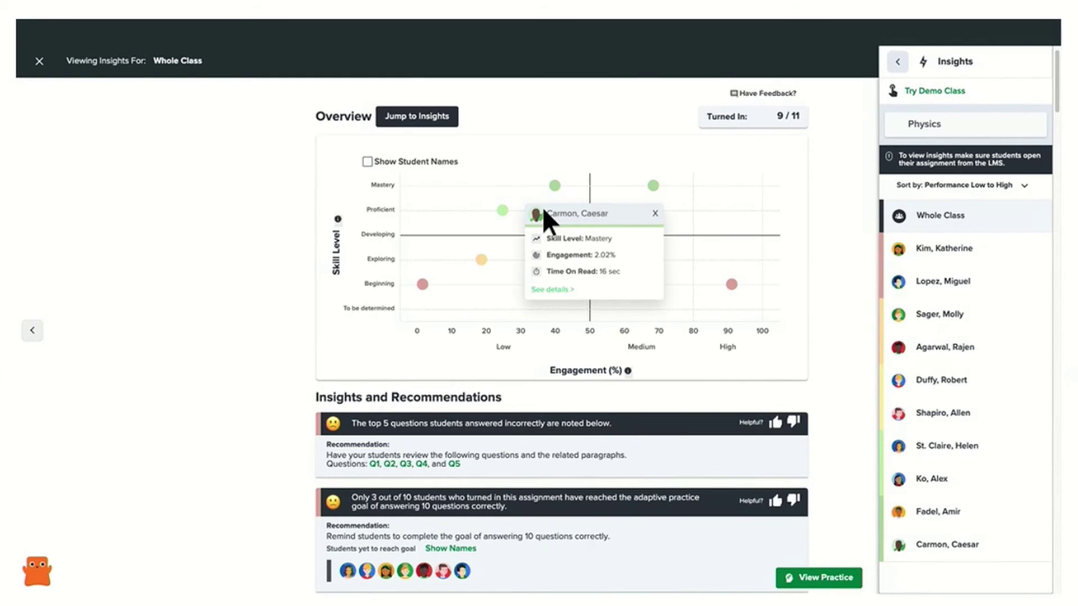
{"action": "left_click", "coordinate": [655, 213]}
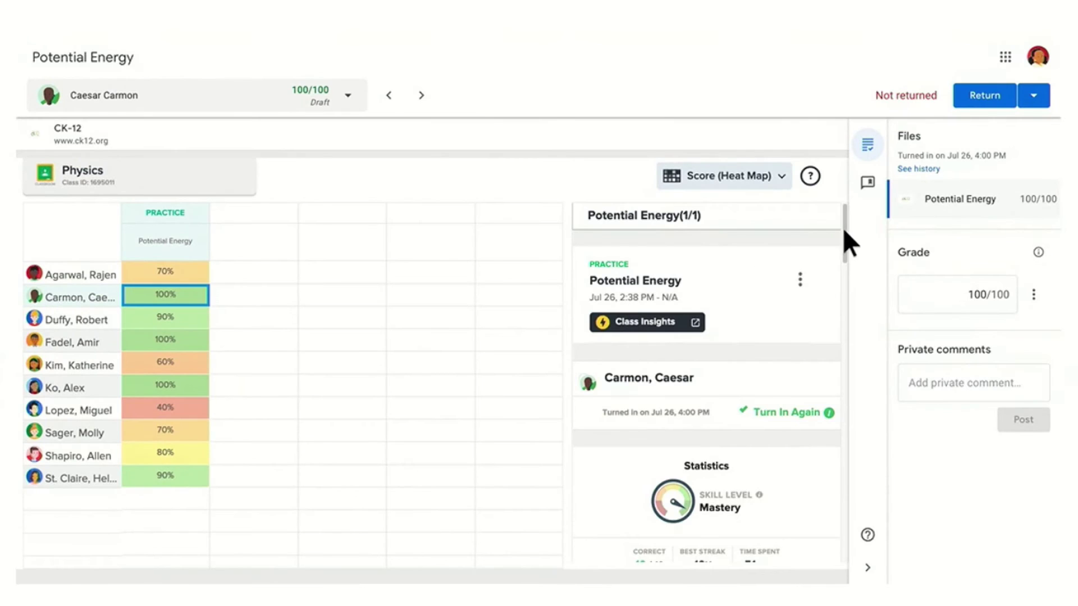
{"action": "left_click_drag", "start_coordinate": [843, 227], "coordinate": [843, 267]}
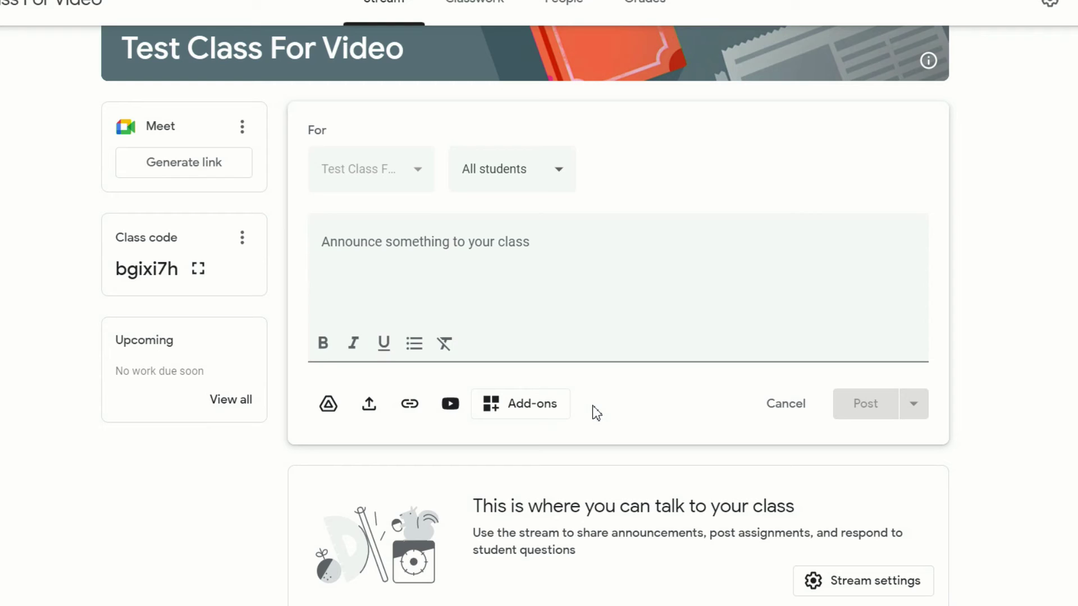
Show the announcement's Add-ons list, which reports no add-ons installed
{"action": "left_click", "coordinate": [533, 407]}
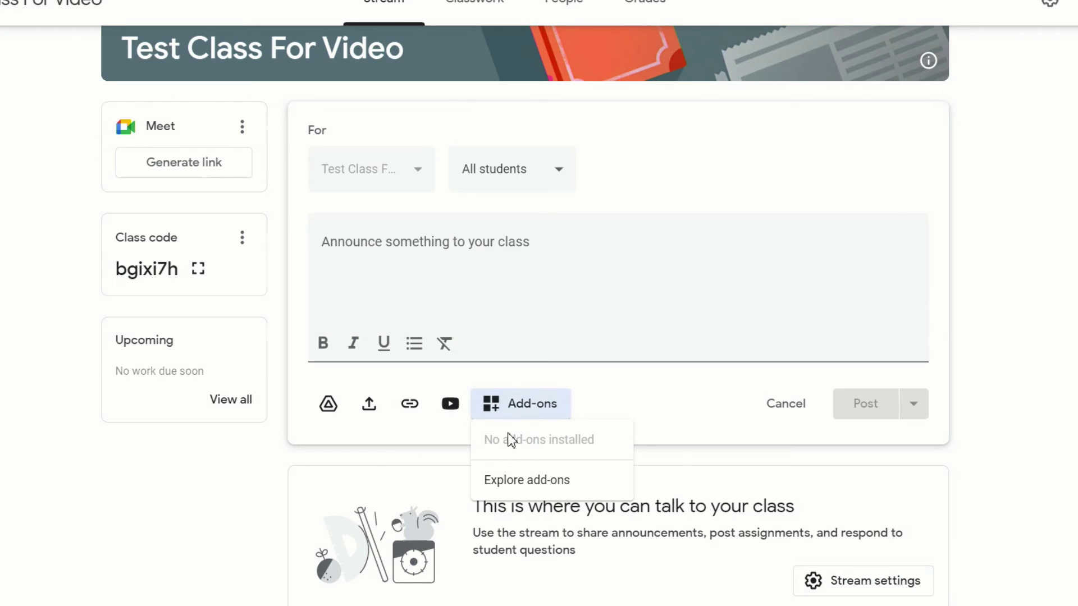
{"action": "left_click", "coordinate": [517, 412]}
{"action": "left_click", "coordinate": [521, 410]}
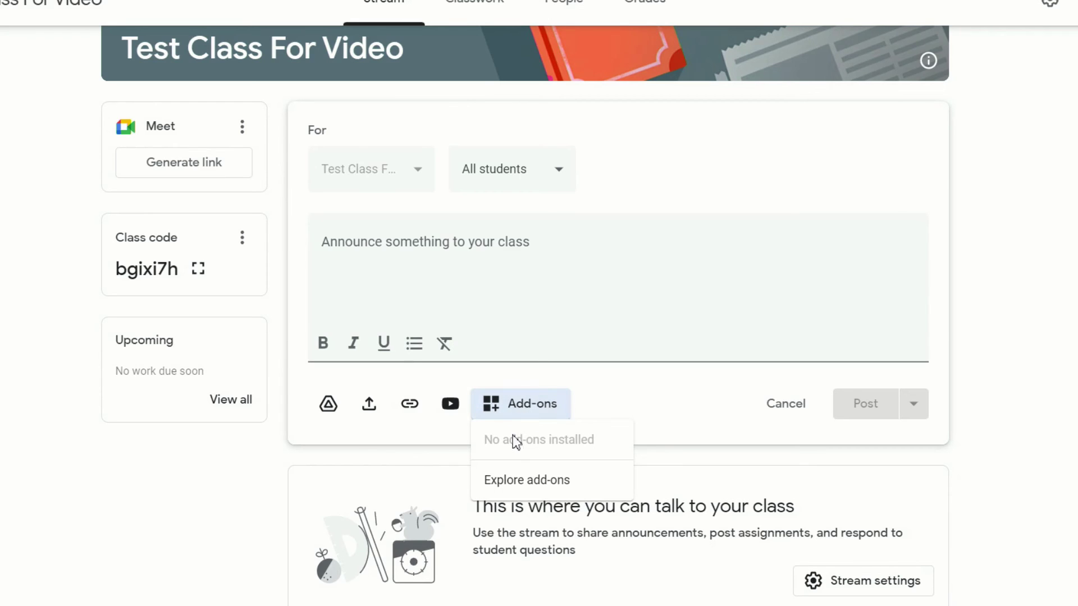